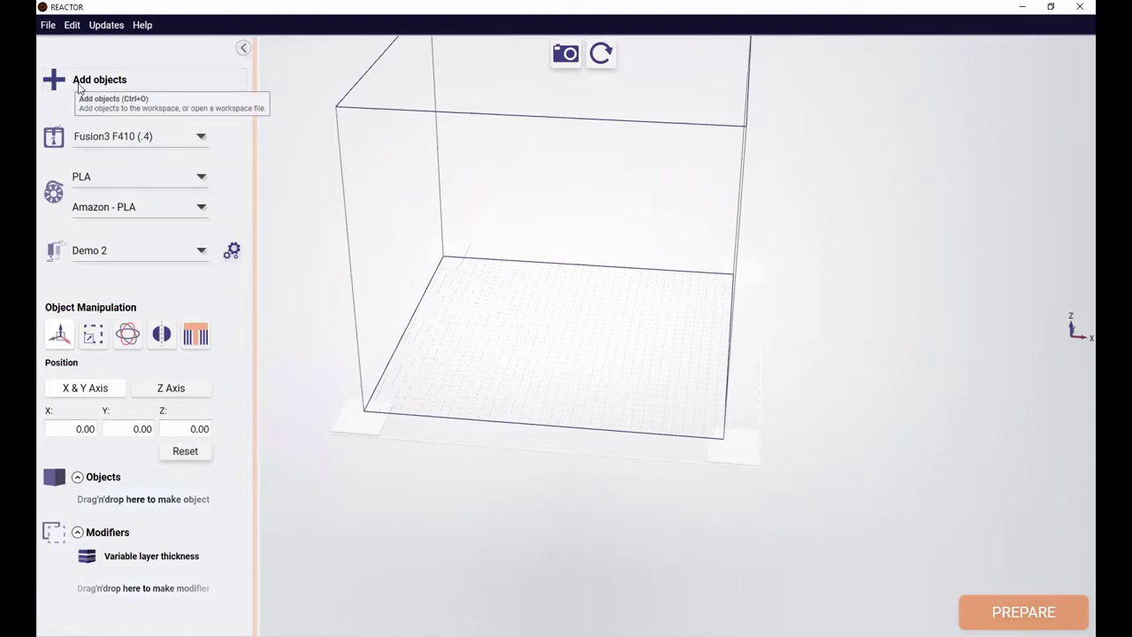
- Load Torture_Test_fixed.stl from the STLs folder onto the centre of the build plate
click(78, 84)
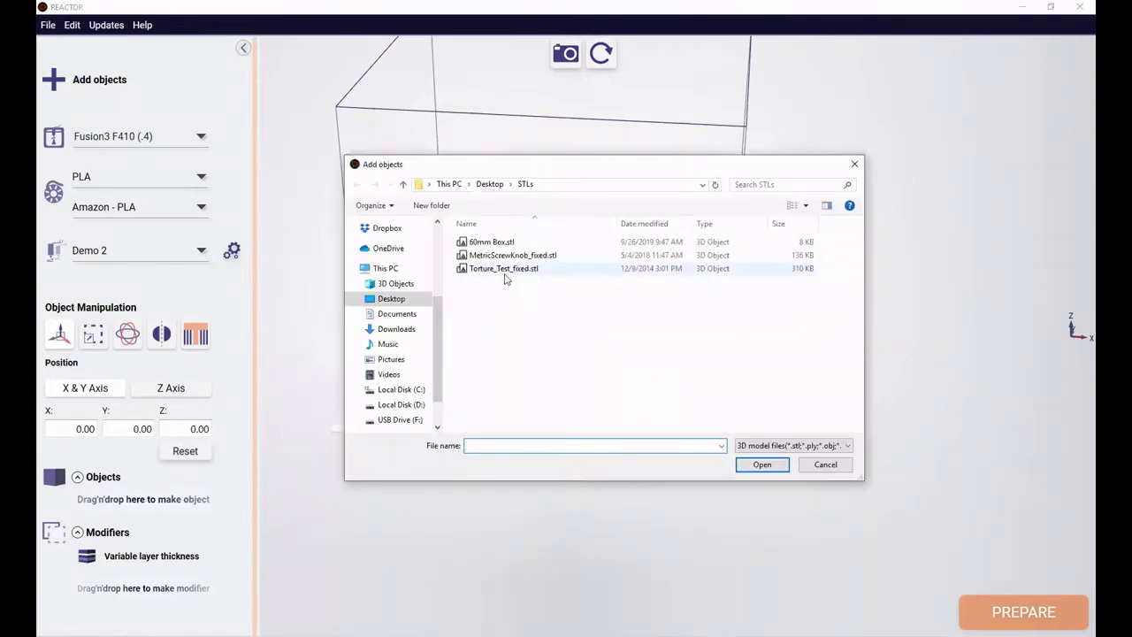
click(507, 271)
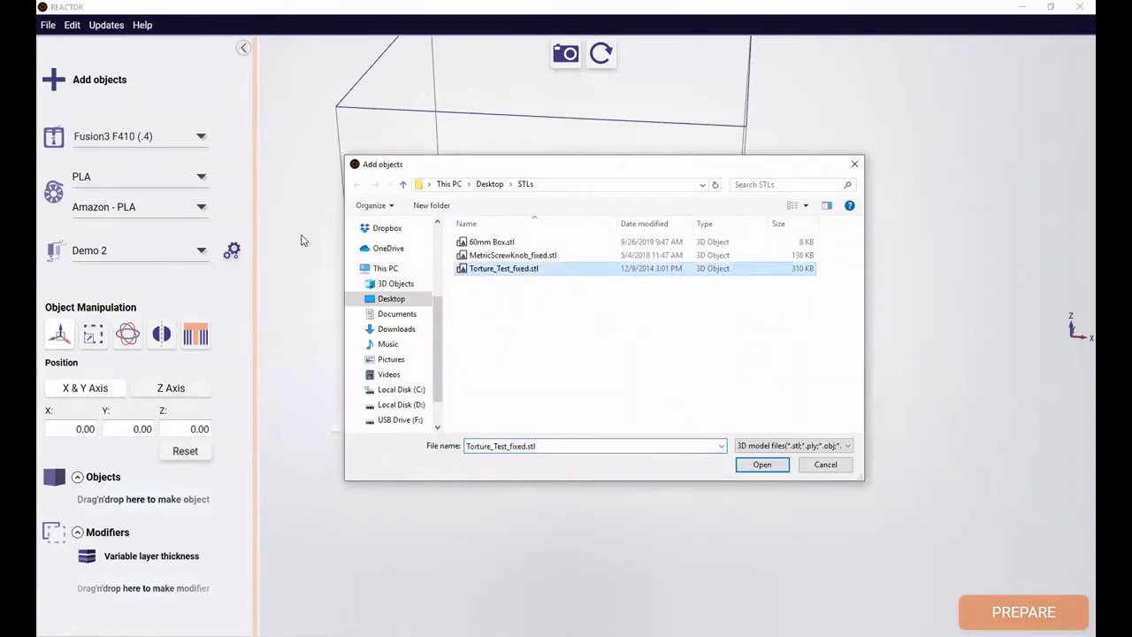
click(767, 473)
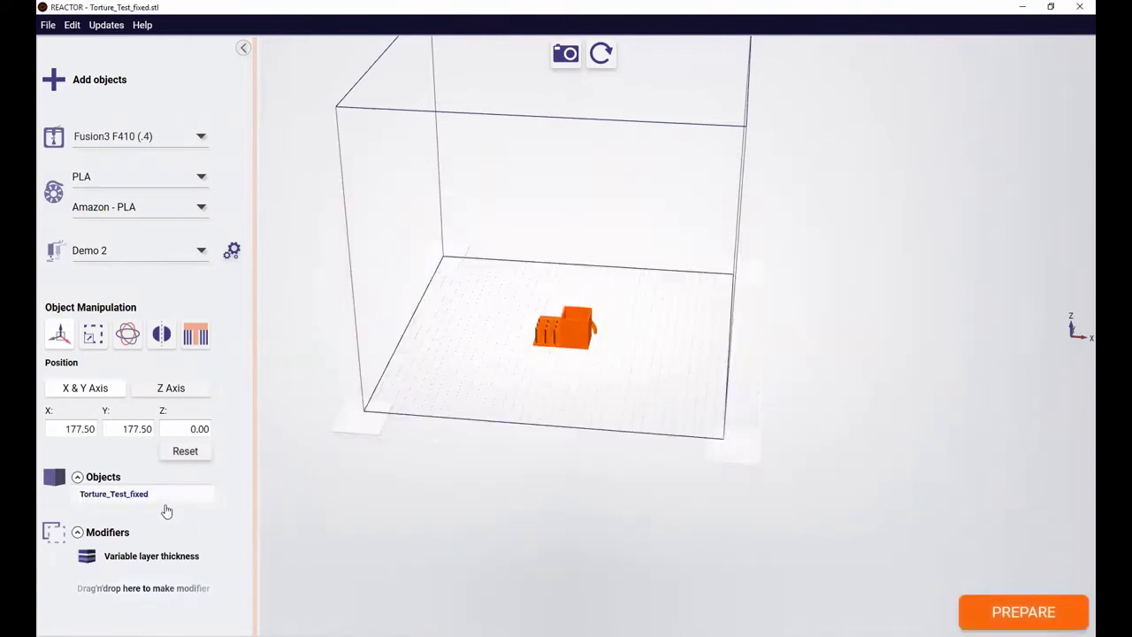
- Rotate the model 90 degrees onto its end and lay the chosen face flat
click(124, 343)
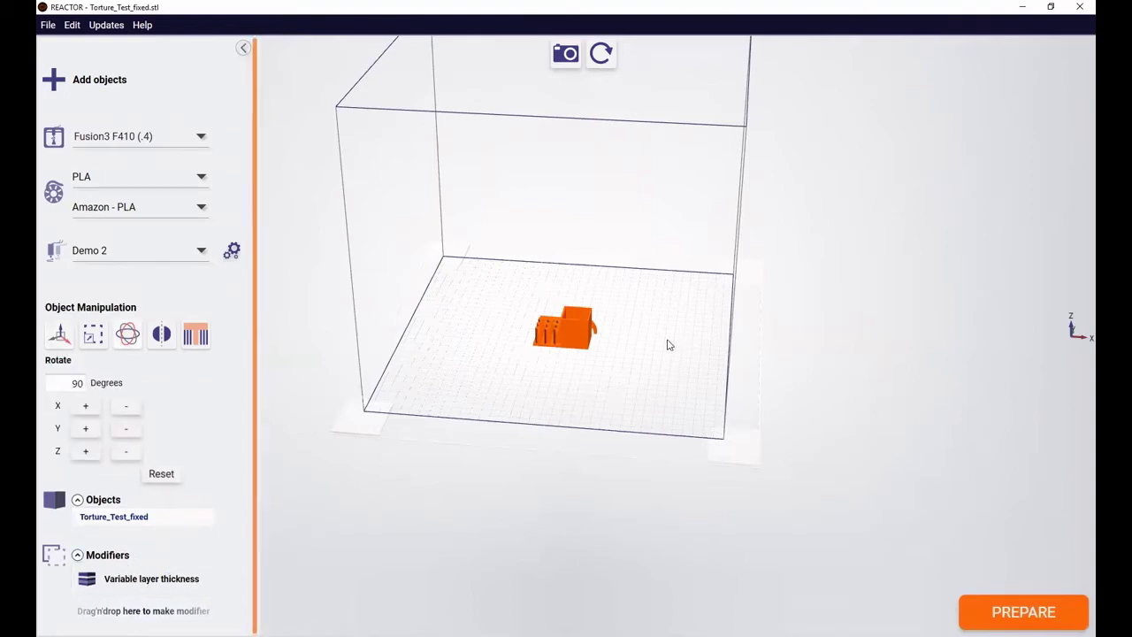
drag(667, 346, 625, 346)
scroll(624, 356, up, 3)
scroll(733, 328, up, 3)
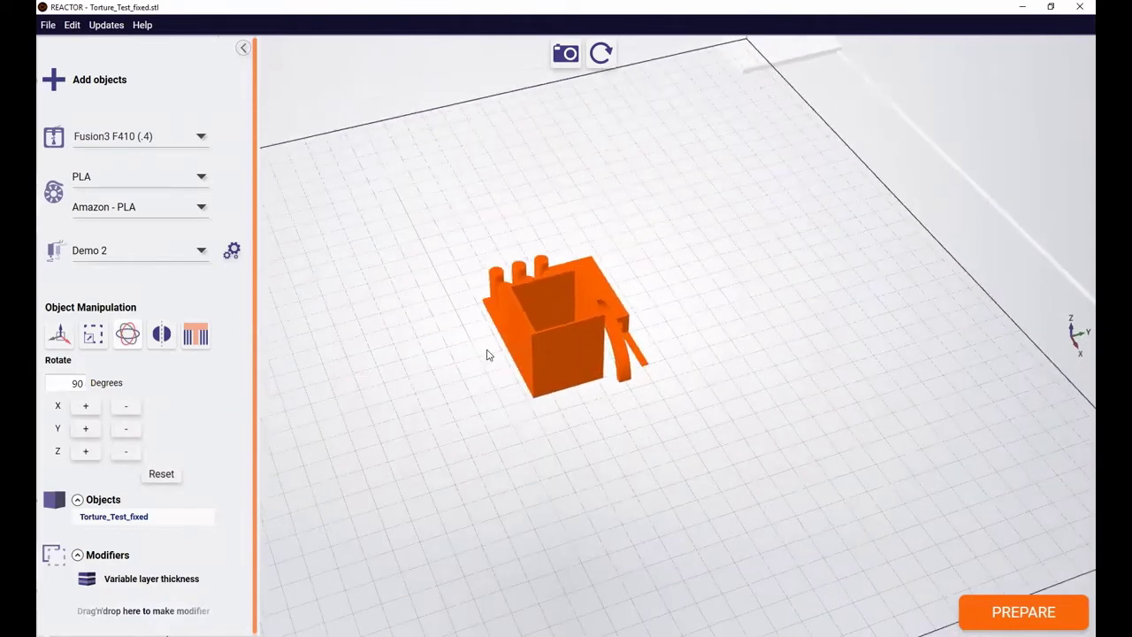
click(517, 344)
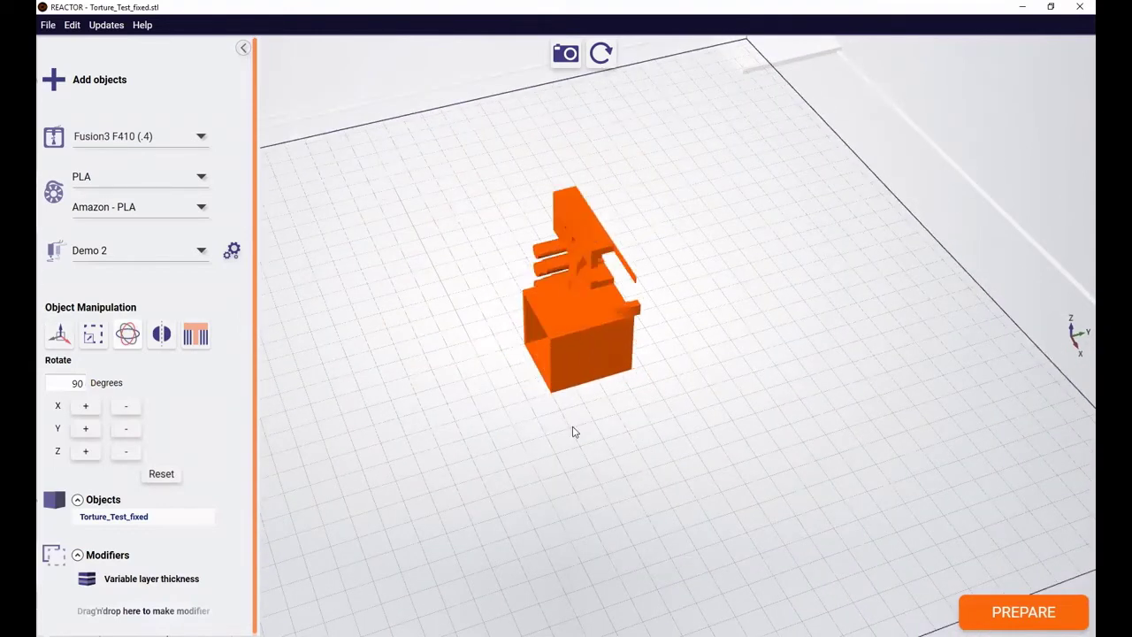
drag(571, 425, 523, 430)
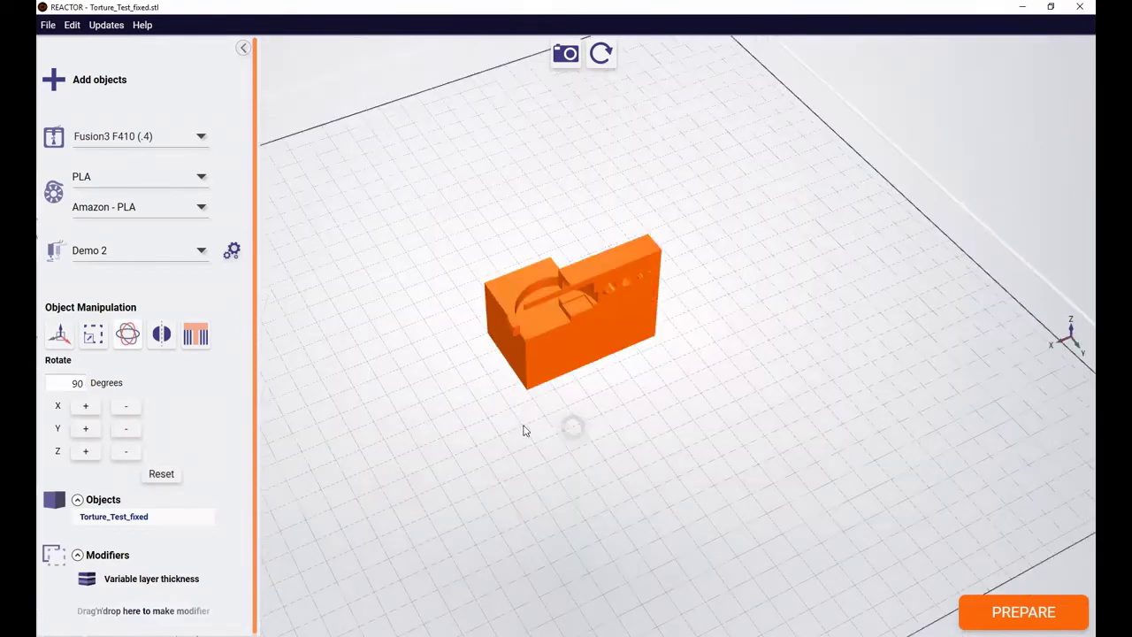
click(582, 342)
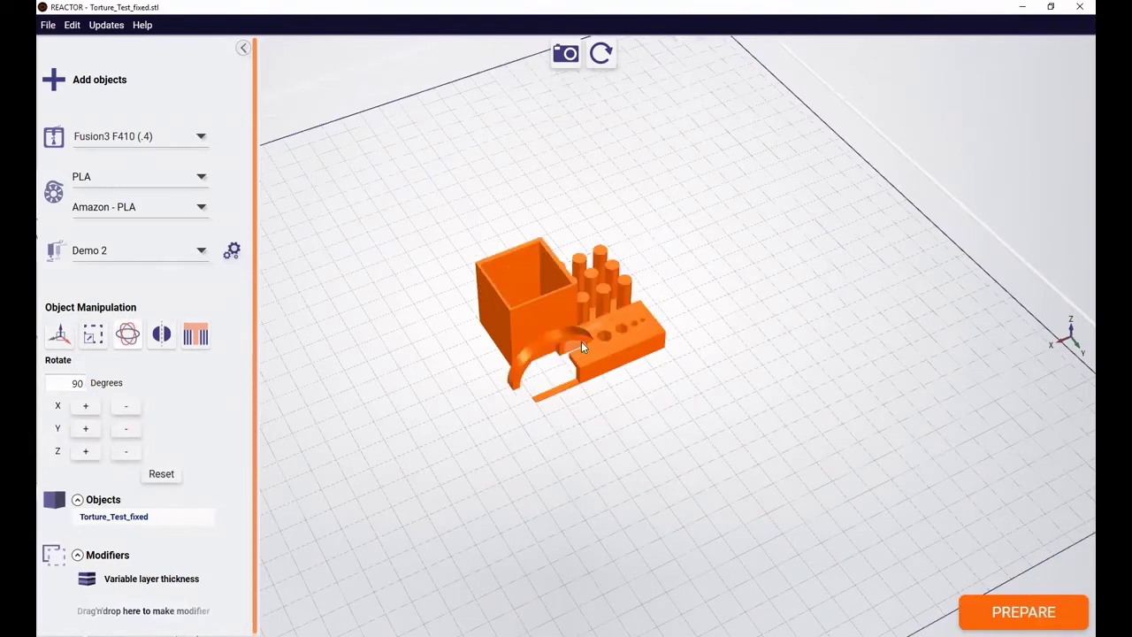
- Scale the model to 1.25 in X and shift it toward the left of the bed
click(92, 336)
key(ctrl+a)
text(1.2)
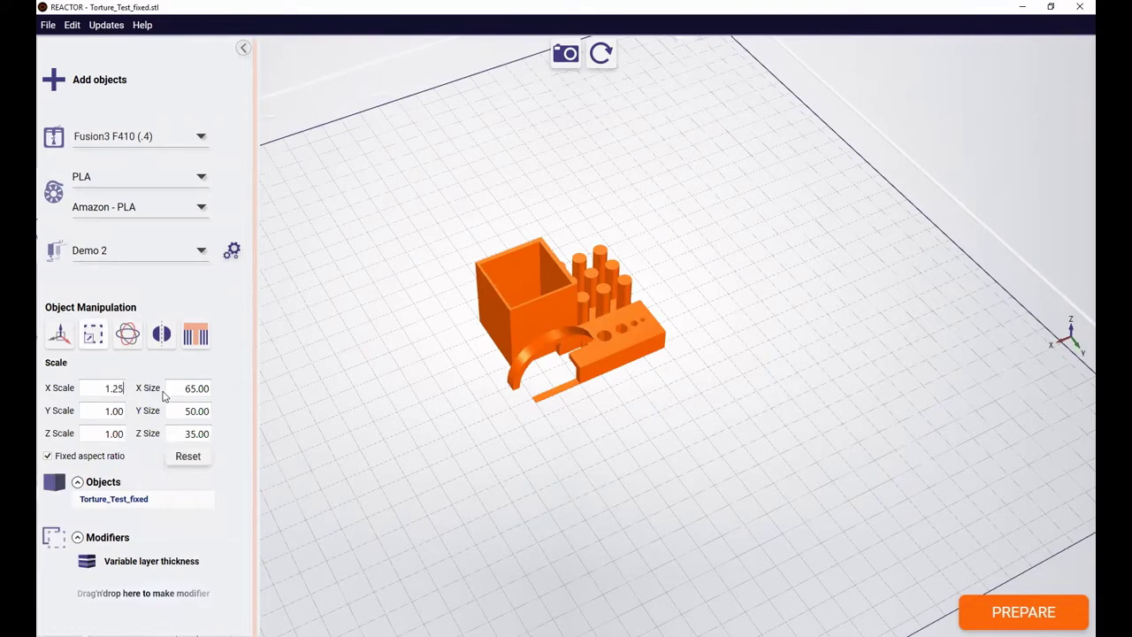
text(5)
key(Return)
click(59, 340)
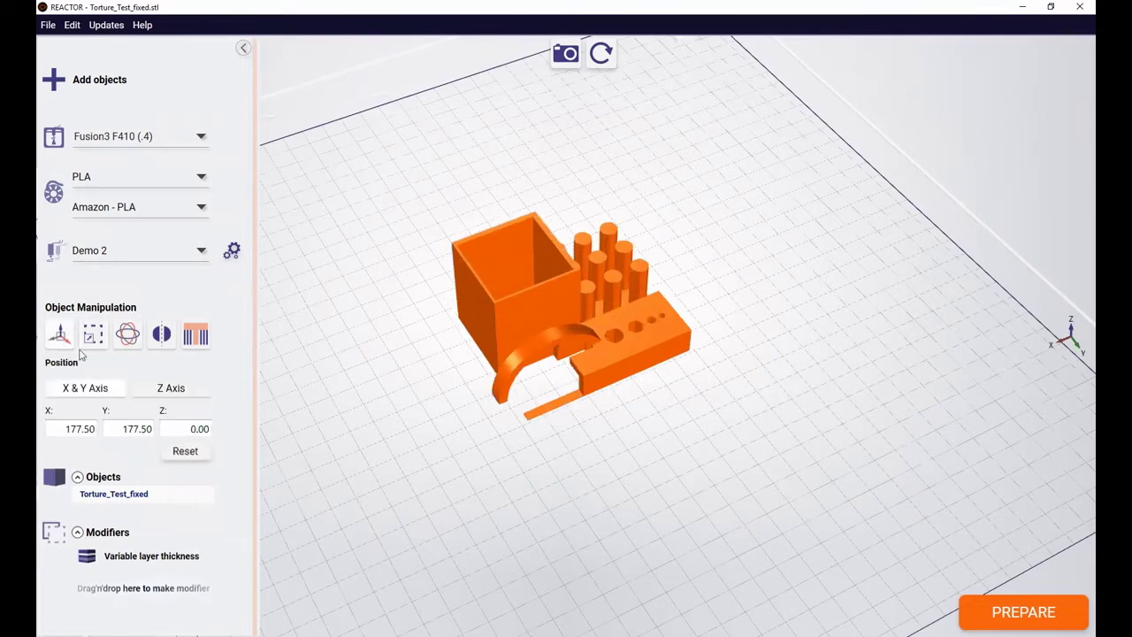
drag(575, 331, 497, 331)
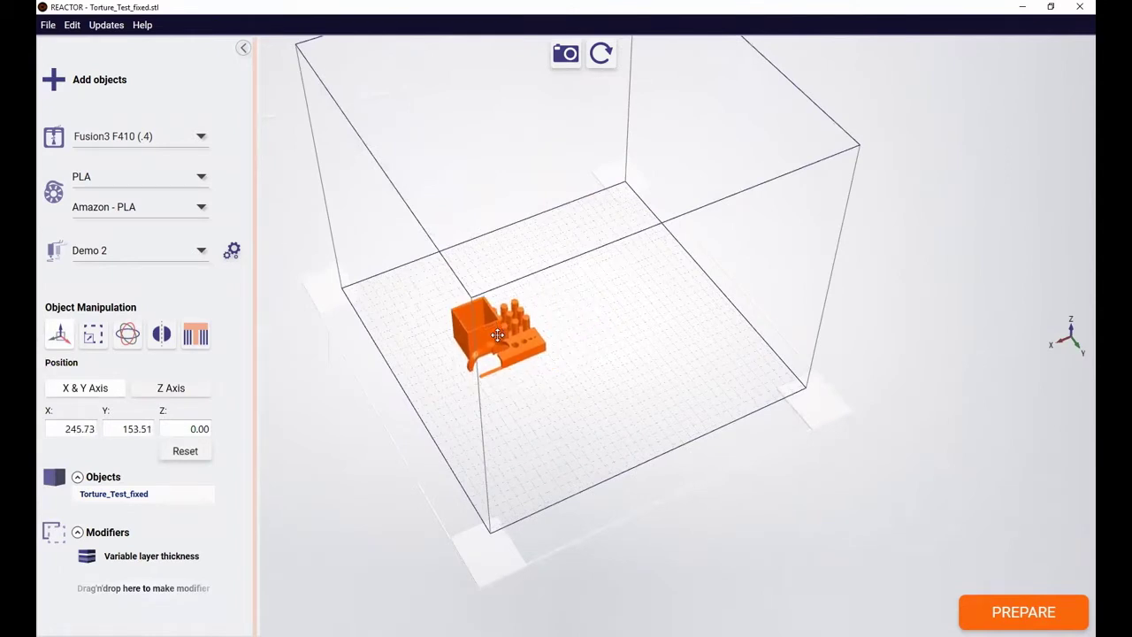
- Rotate the model -90 degrees about Z and add supports everywhere
click(127, 334)
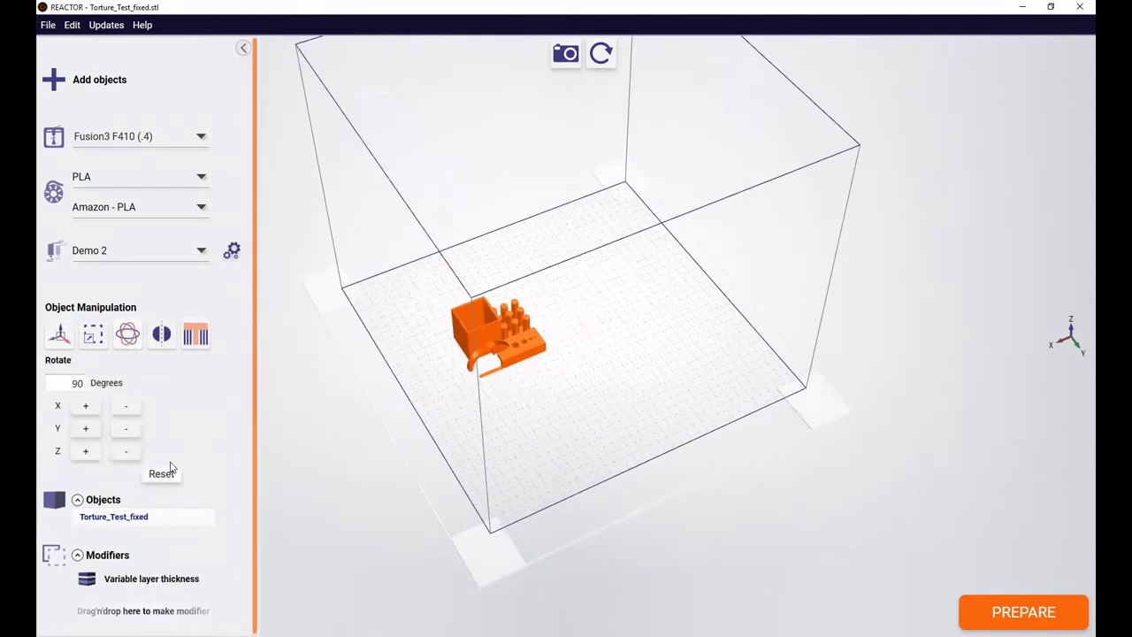
click(126, 452)
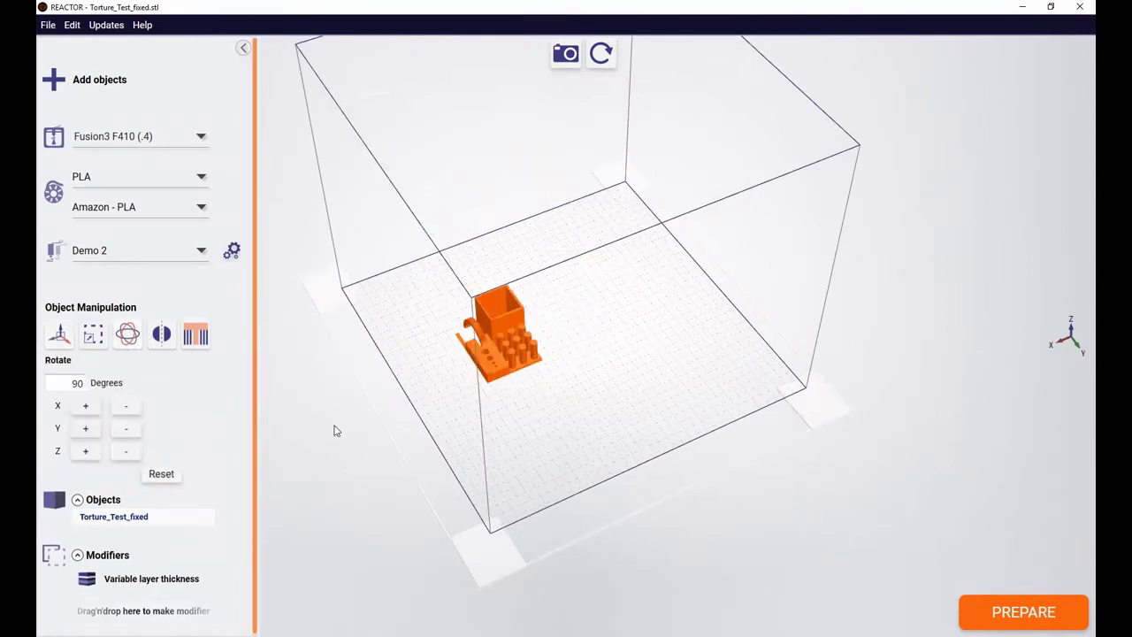
click(196, 334)
click(191, 447)
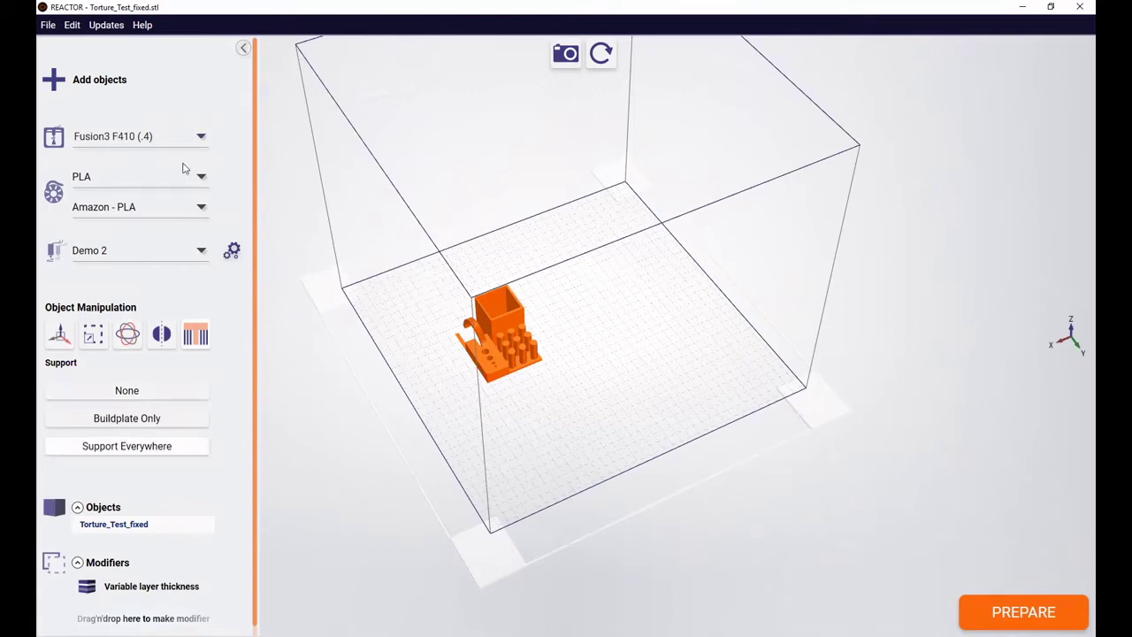
- Switch the print profile from Demo 2 to Default, keeping the PLA material settings
click(117, 177)
click(180, 254)
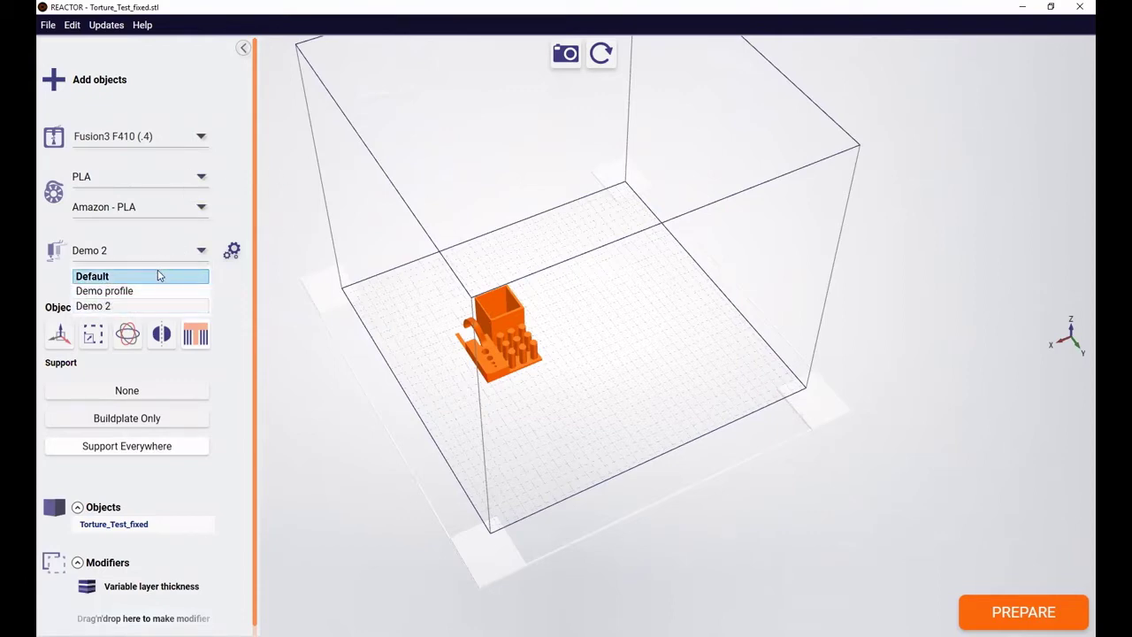
click(159, 276)
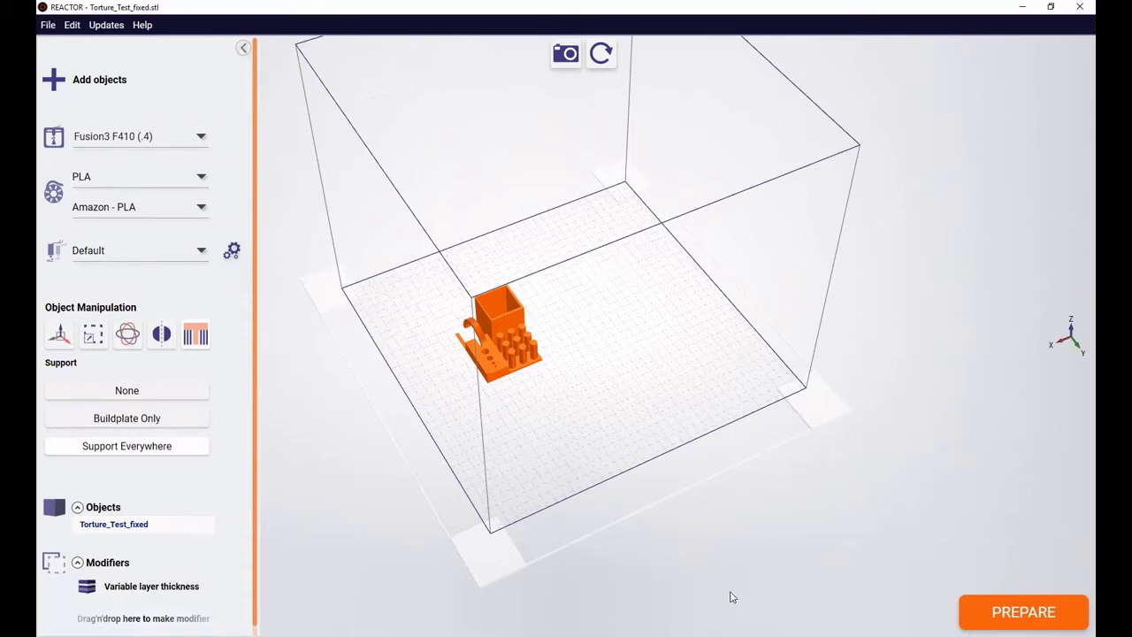
- Slice the model with PREPARE: 218 layers, about 2 h 6 min, 38 g of filament
click(1040, 612)
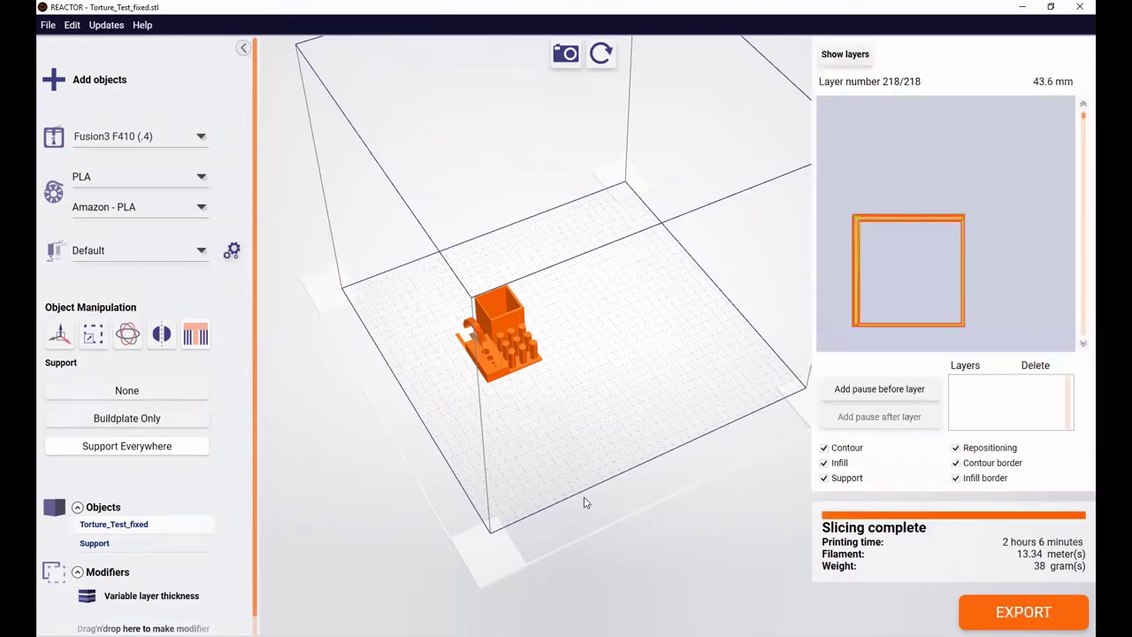
- Zoom to a low front view and collapse the settings panel to widen the workspace
scroll(532, 520, up, 2)
scroll(532, 520, up, 2)
mouse_move(531, 521)
mouse_down()
mouse_move(537, 533)
mouse_move(507, 486)
mouse_up()
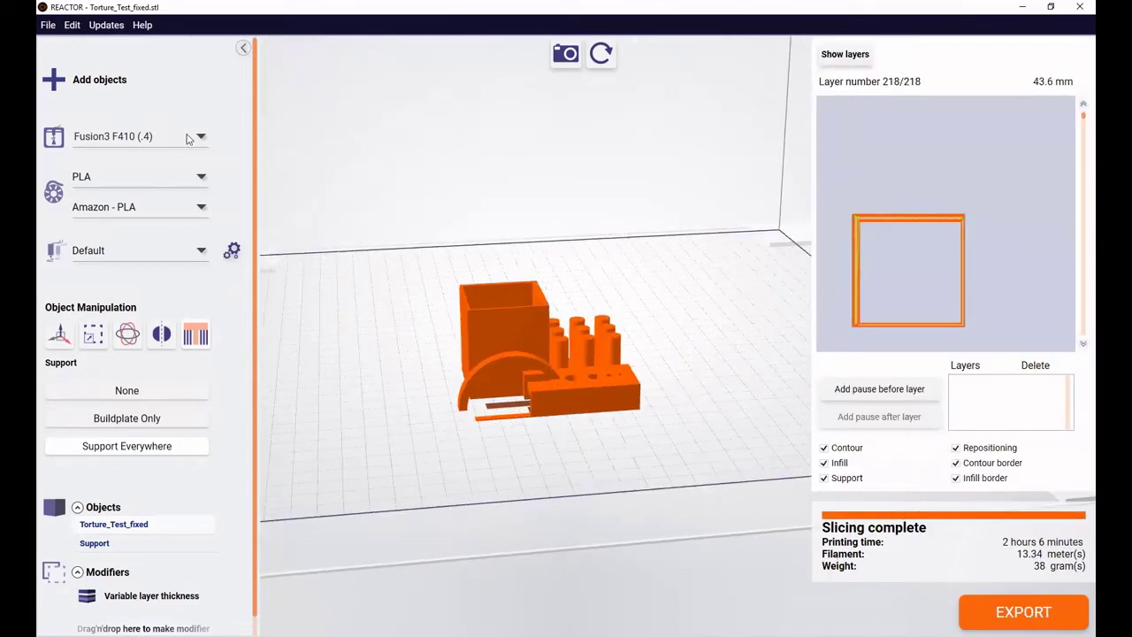
click(244, 49)
- Enlarge the view and bring the layer slider down to layer 25 at 5 mm
scroll(746, 495, up, 2)
scroll(713, 467, up, 2)
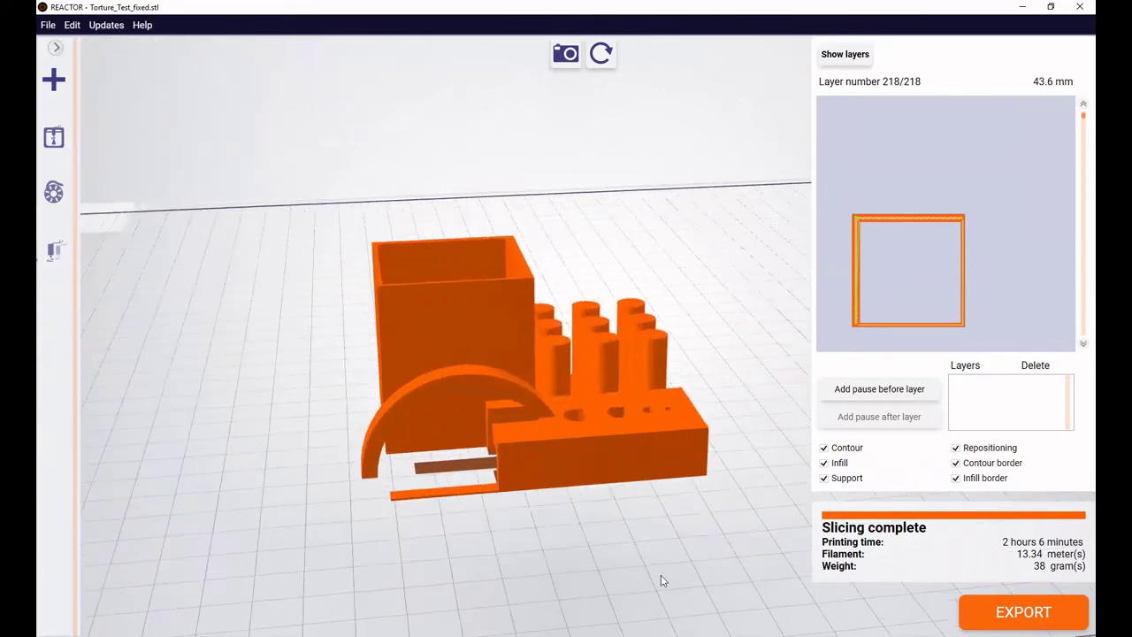
drag(658, 580, 661, 573)
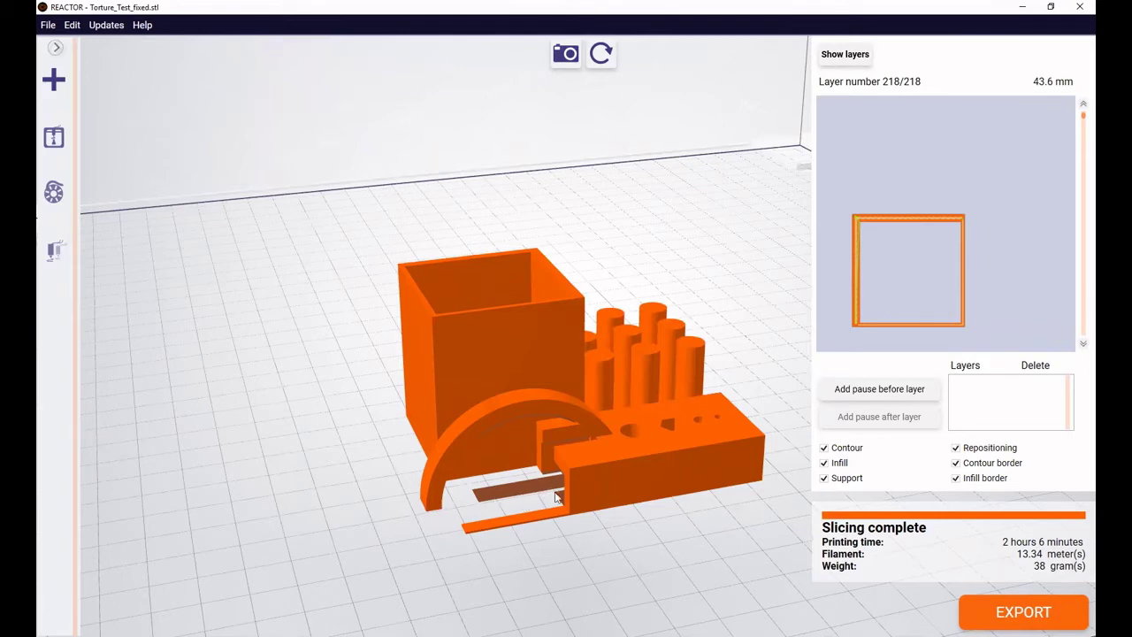
drag(728, 216, 712, 214)
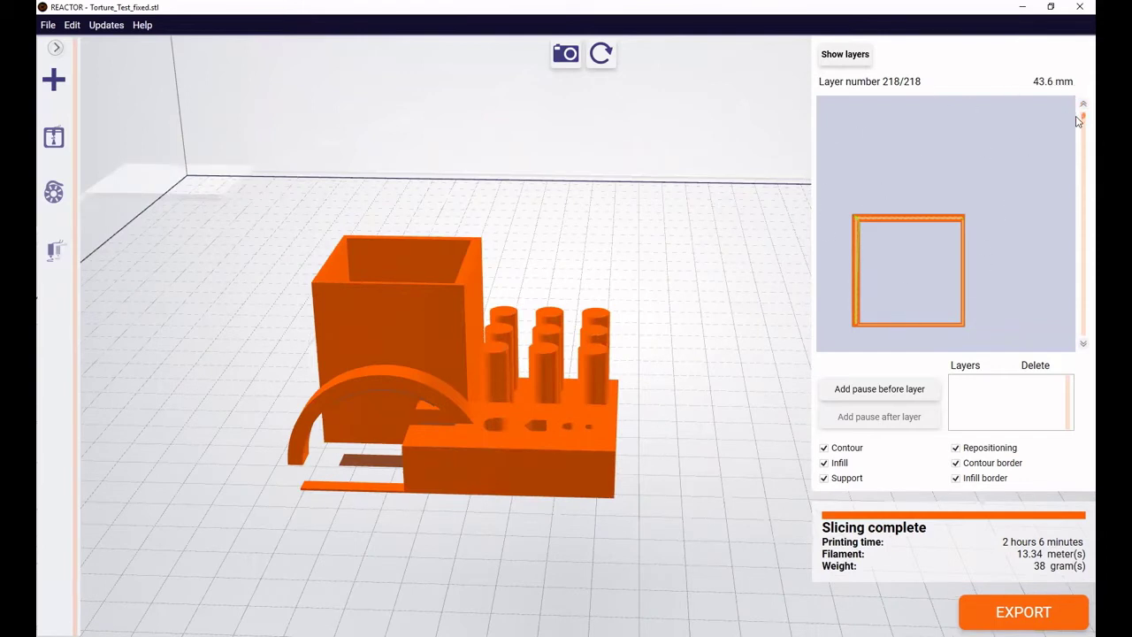
drag(1078, 123, 1078, 321)
scroll(1031, 292, up, 5)
scroll(990, 247, up, 2)
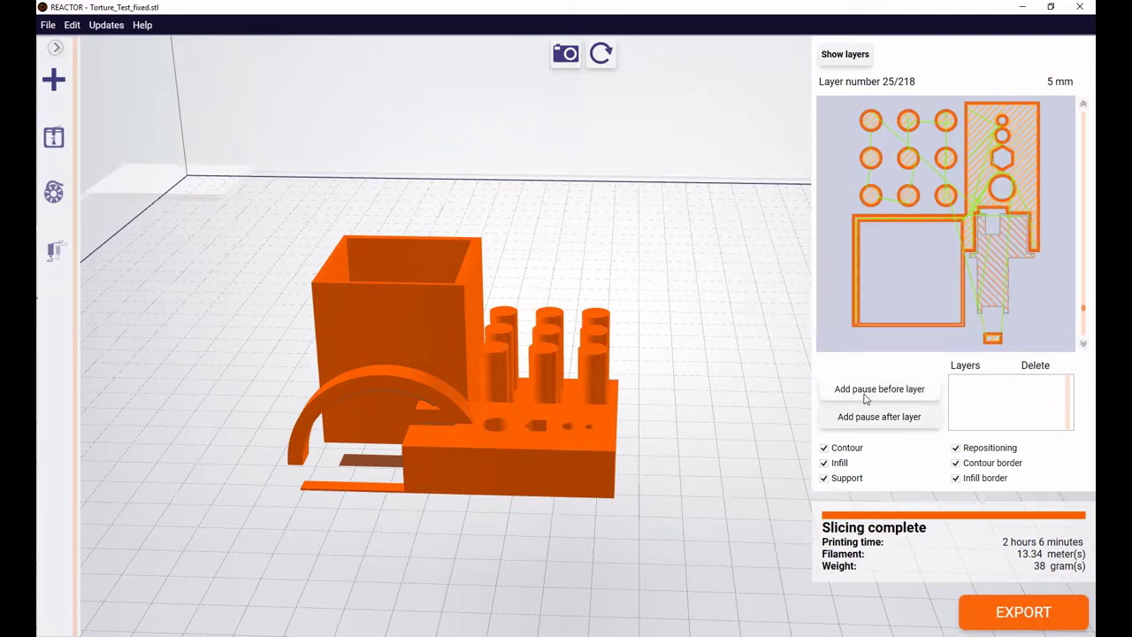
- Add a pause between layers 24 and 25, then advance the preview to layer 25/218
click(865, 395)
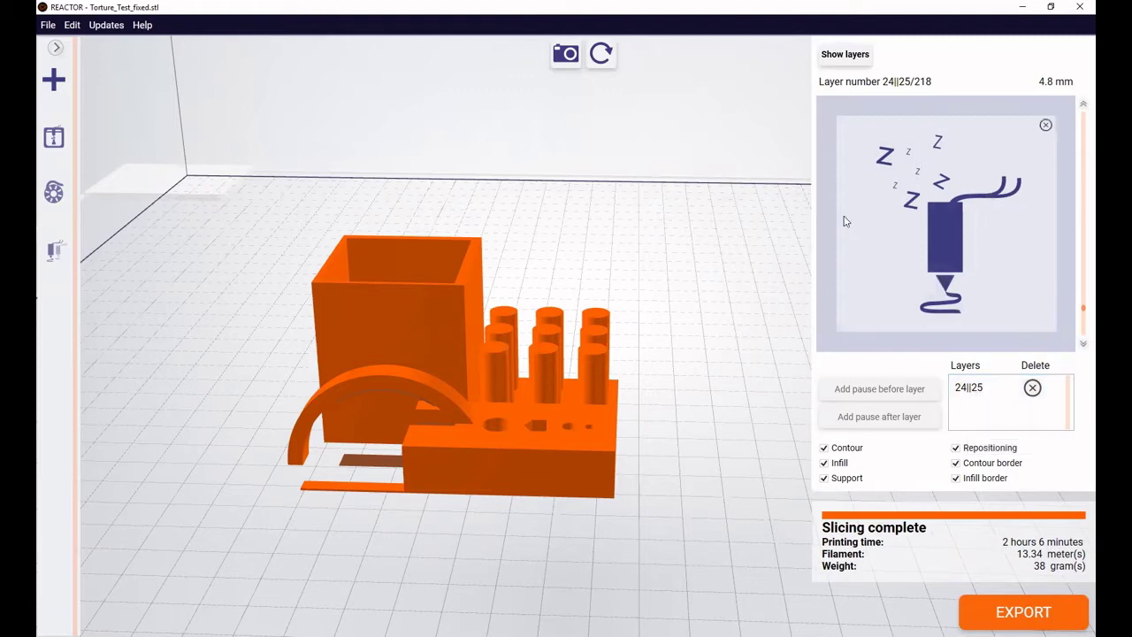
mouse_move(945, 223)
click(1078, 105)
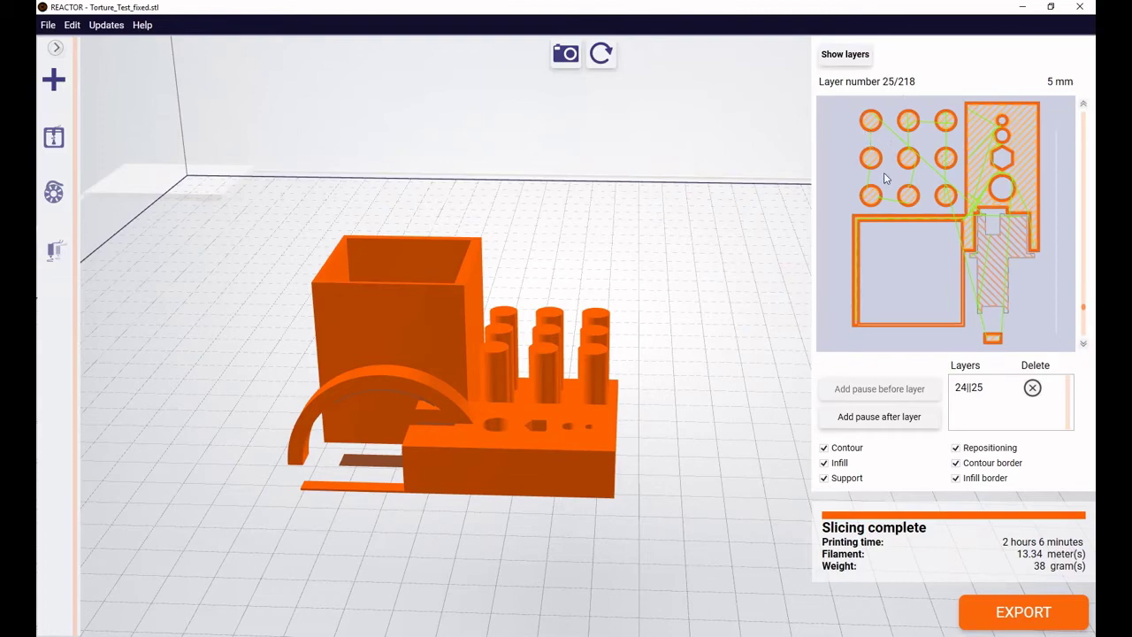
- Replace the solid model with the layer 25 toolpaths via Show layers and zoom in
scroll(734, 316, down, 5)
scroll(683, 333, up, 1)
scroll(686, 329, up, 2)
scroll(708, 329, up, 2)
scroll(706, 335, up, 2)
drag(698, 337, 690, 336)
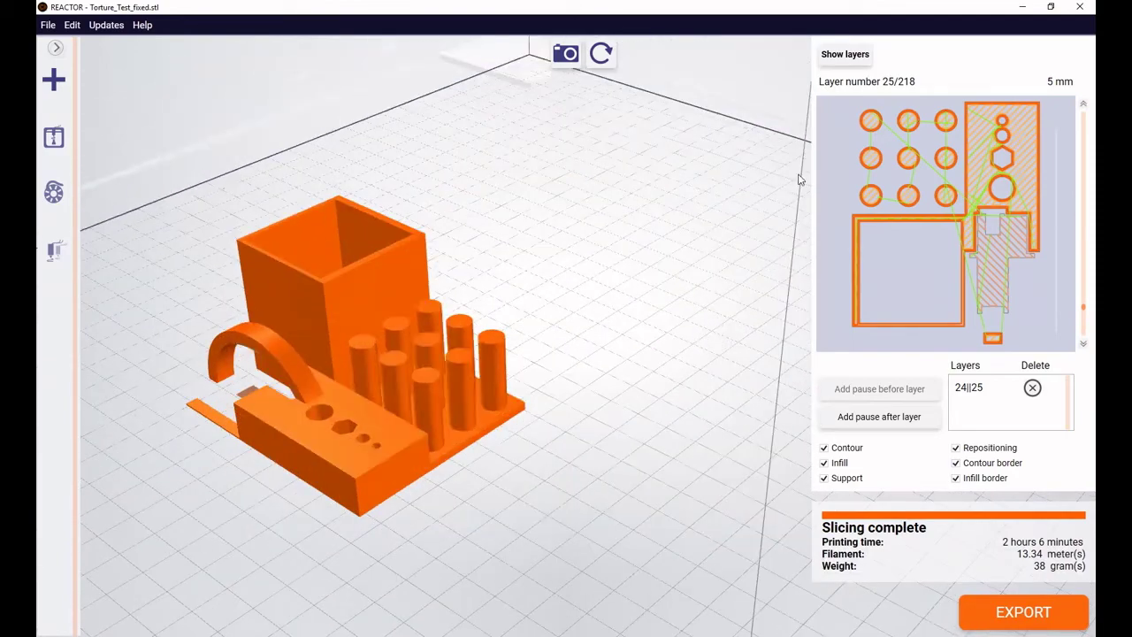
click(841, 56)
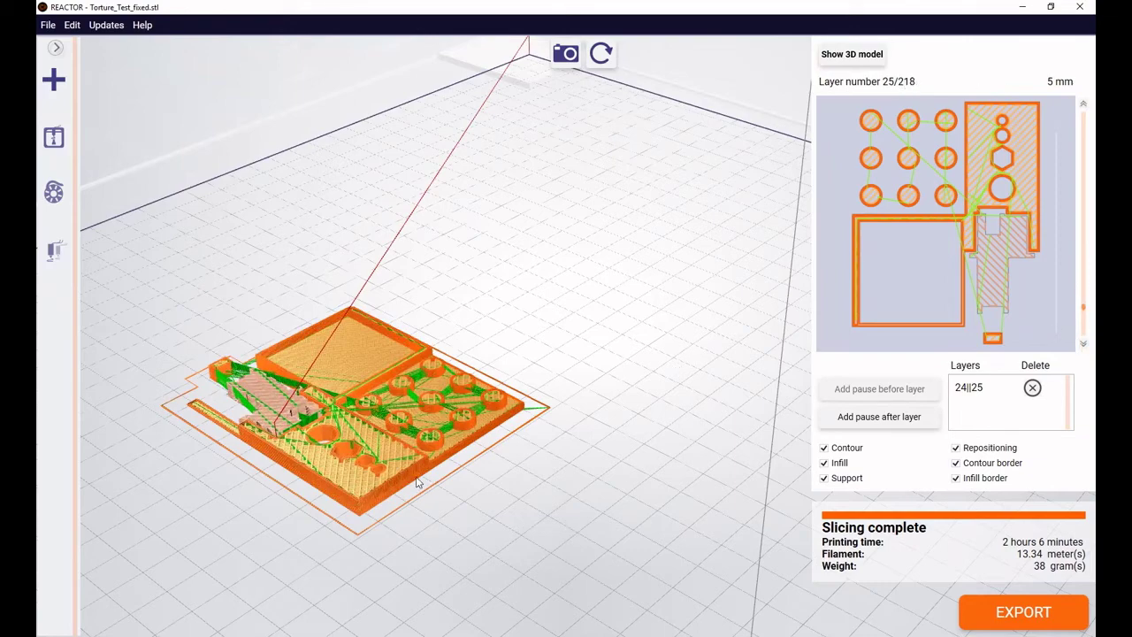
scroll(412, 354, up, 2)
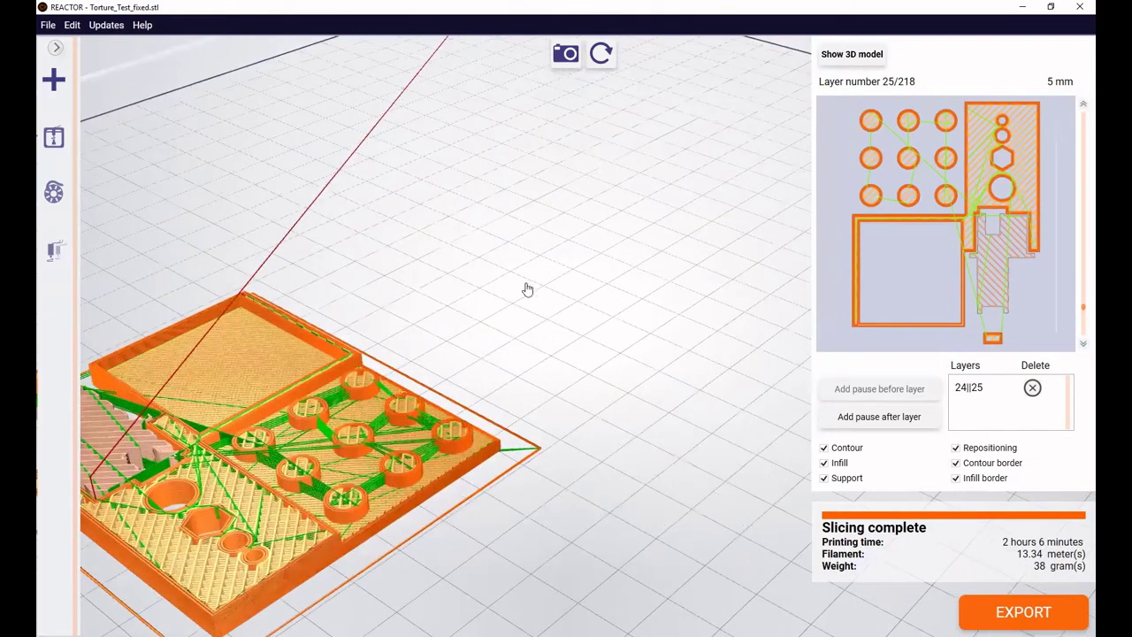
scroll(549, 283, up, 2)
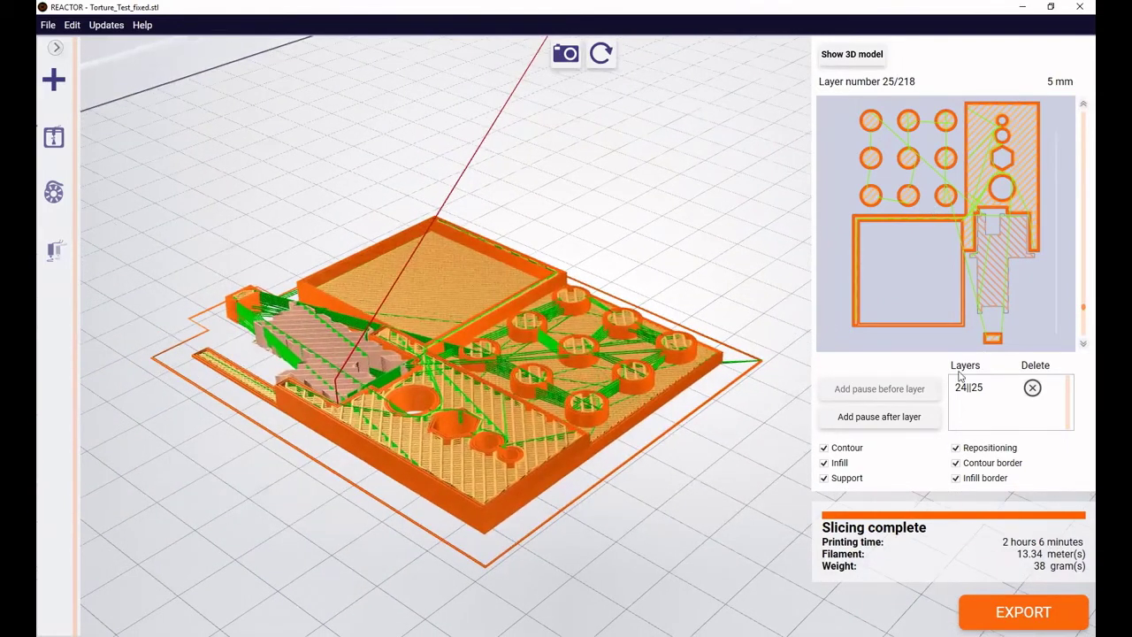
- Hide contour, infill, repositioning, support, infill border and contour border paths one by one
click(824, 448)
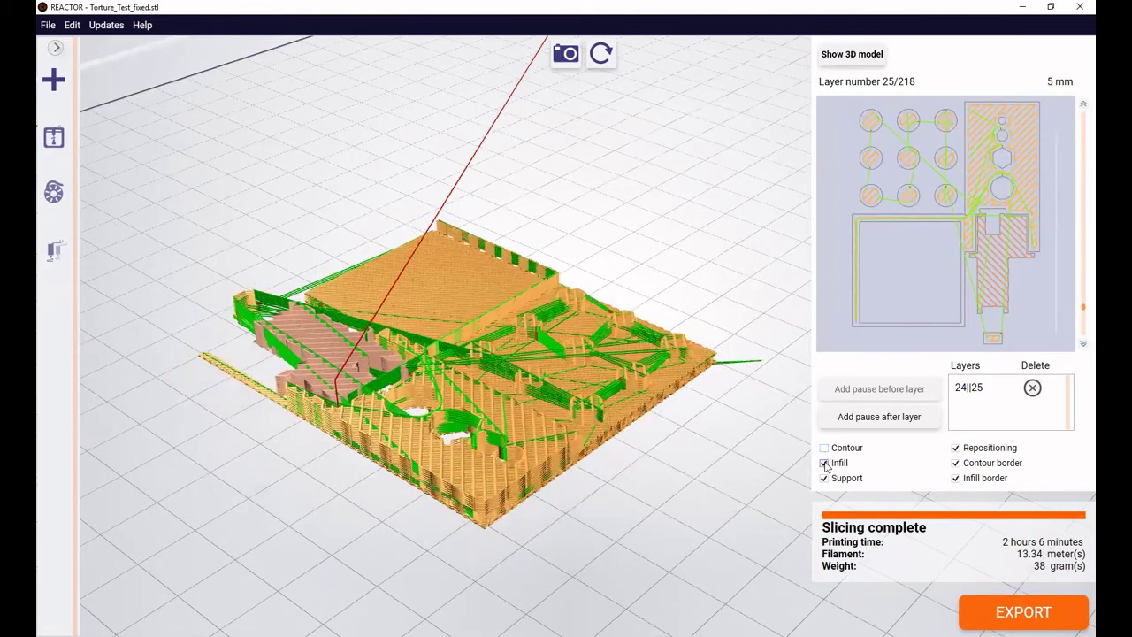
click(824, 462)
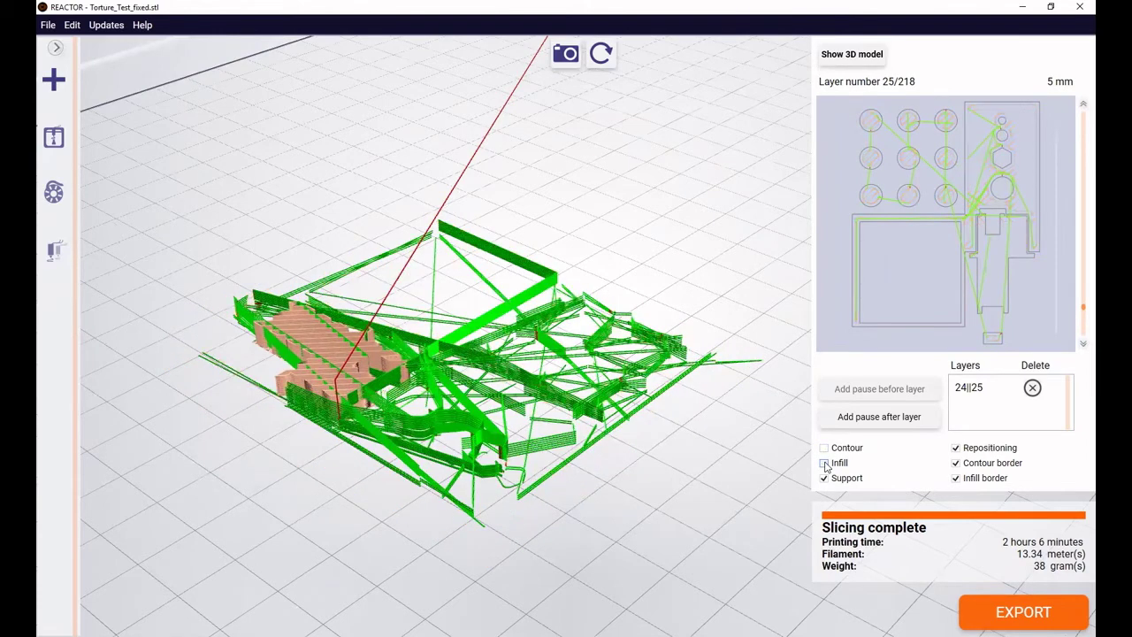
click(956, 448)
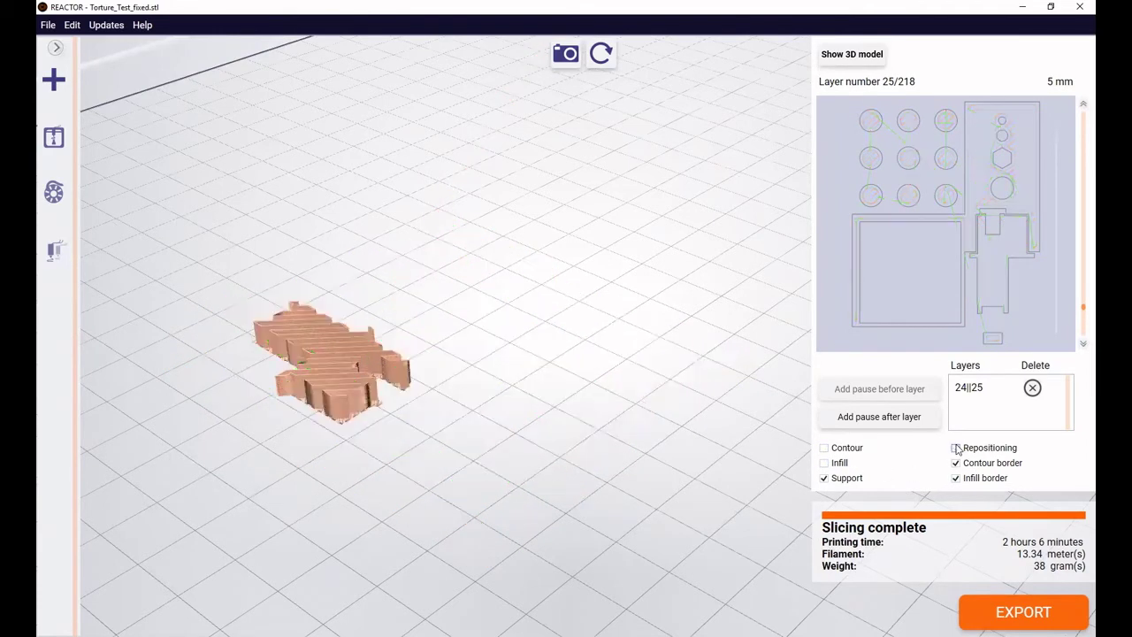
click(824, 478)
click(956, 478)
click(956, 463)
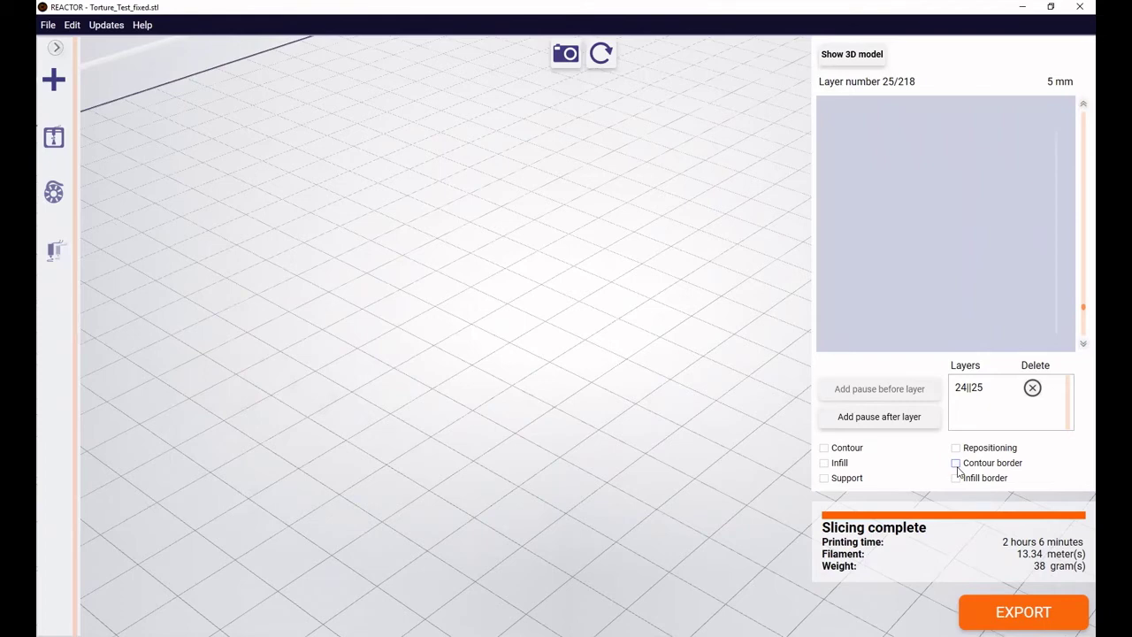
- Show all six toolpath types again and zoom out
click(956, 463)
click(956, 477)
click(956, 447)
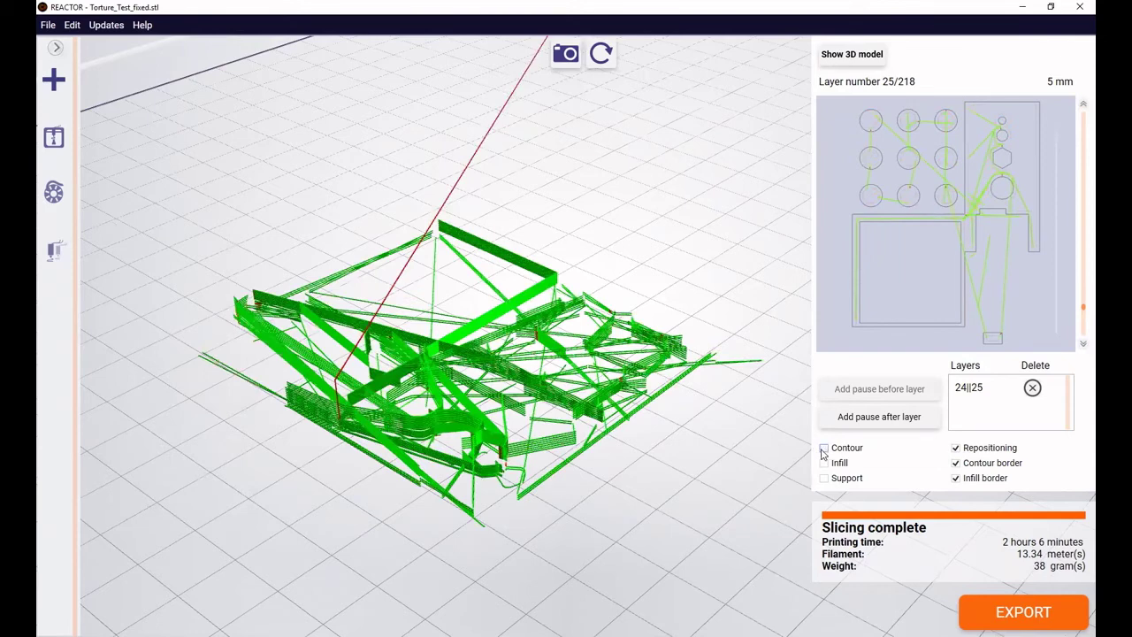
click(824, 449)
click(824, 463)
click(824, 478)
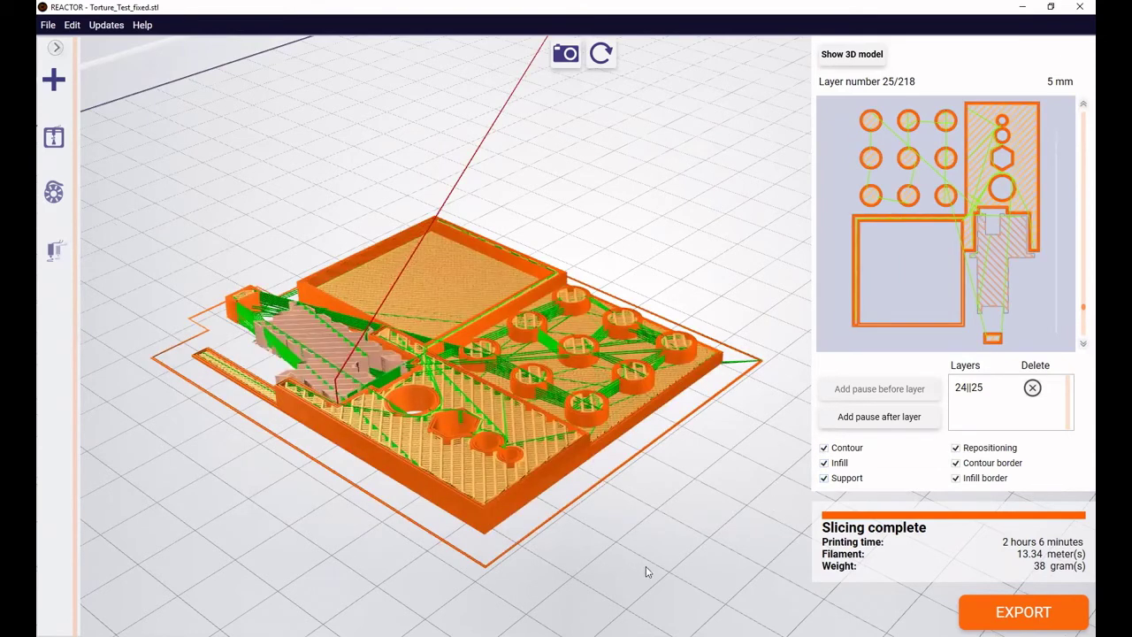
scroll(741, 530, down, 2)
scroll(724, 526, down, 2)
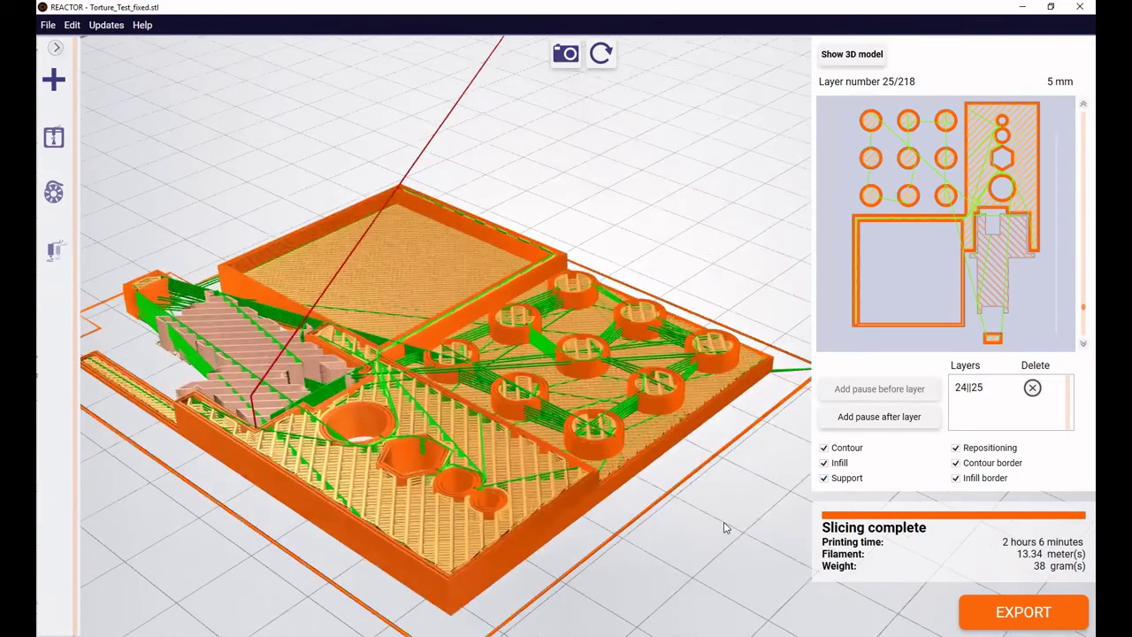
scroll(730, 531, down, 2)
scroll(733, 537, down, 2)
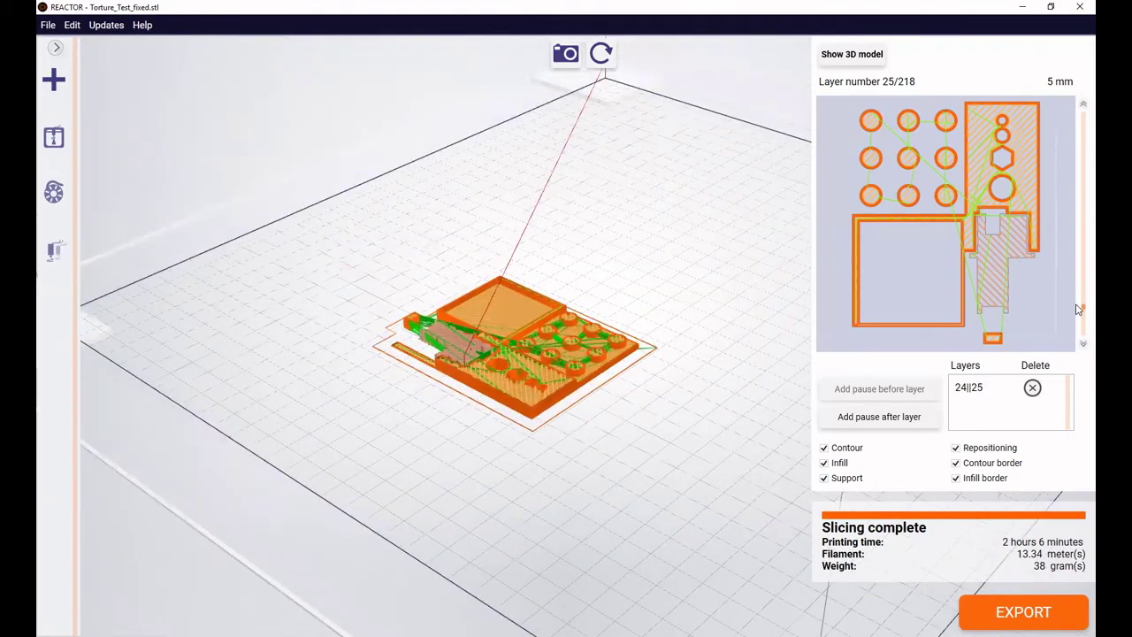
- Step the preview up a layer and switch the workspace back to the solid 3D model
drag(1078, 309, 1077, 119)
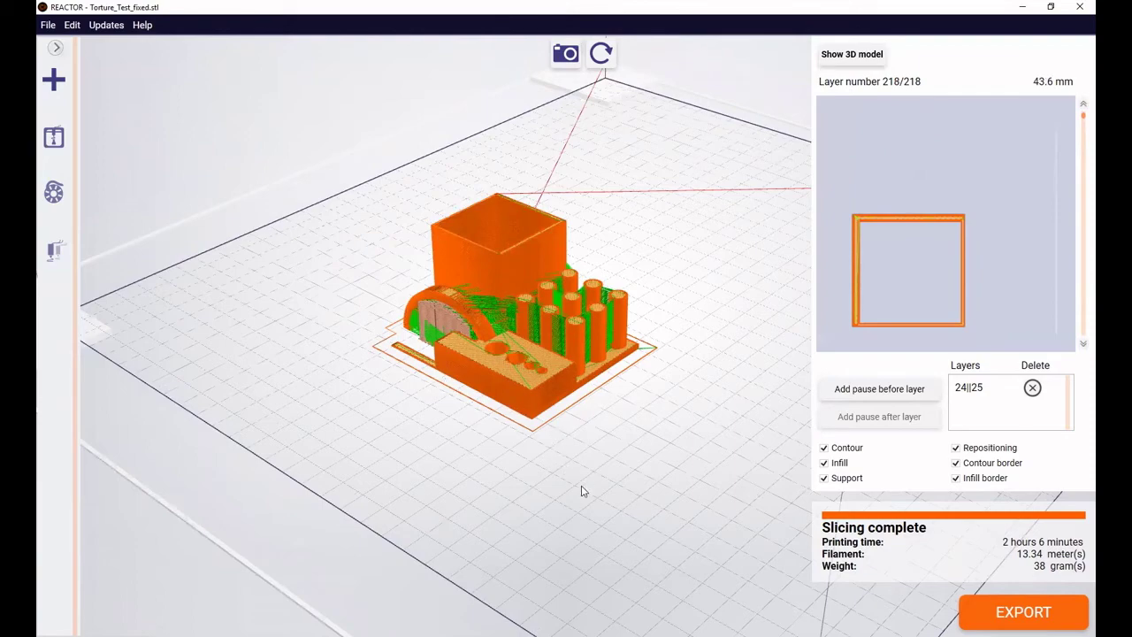
mouse_move(504, 509)
mouse_down()
mouse_move(472, 491)
mouse_move(417, 513)
mouse_move(553, 569)
mouse_up()
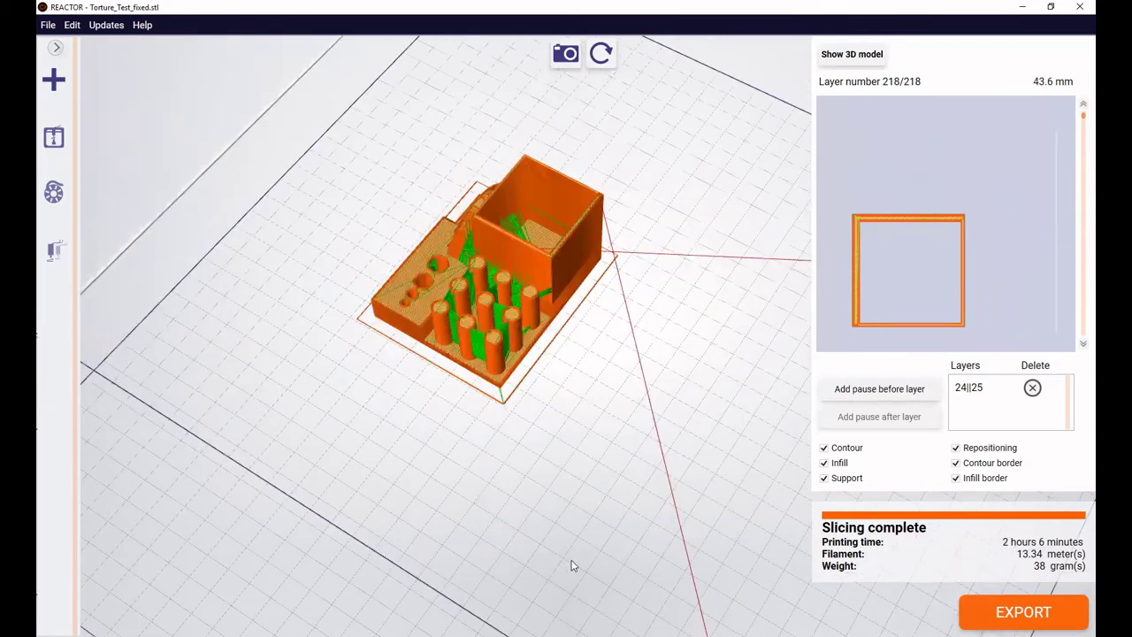
click(838, 58)
- Orbit to a front view, zoom out, and run the layer slider near the top layer
mouse_move(493, 489)
mouse_down()
mouse_move(556, 478)
mouse_move(610, 367)
mouse_up()
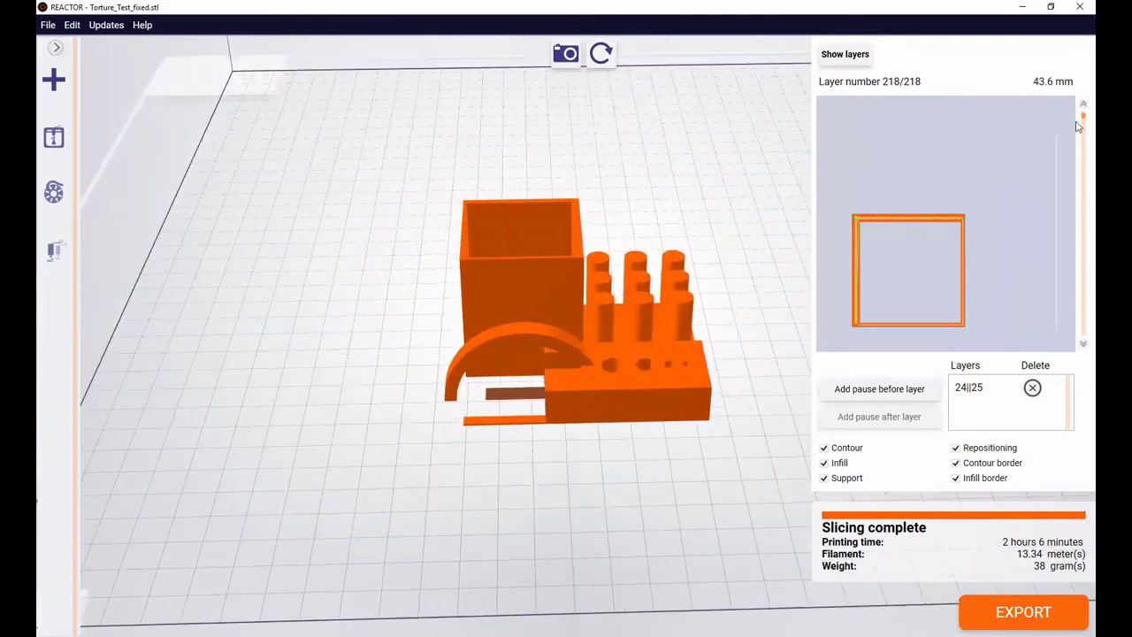
scroll(1079, 133, down, 2)
scroll(1077, 162, down, 3)
scroll(1077, 163, down, 6)
scroll(1078, 221, down, 11)
scroll(1078, 283, down, 9)
scroll(1079, 345, down, 9)
drag(1078, 345, 1079, 116)
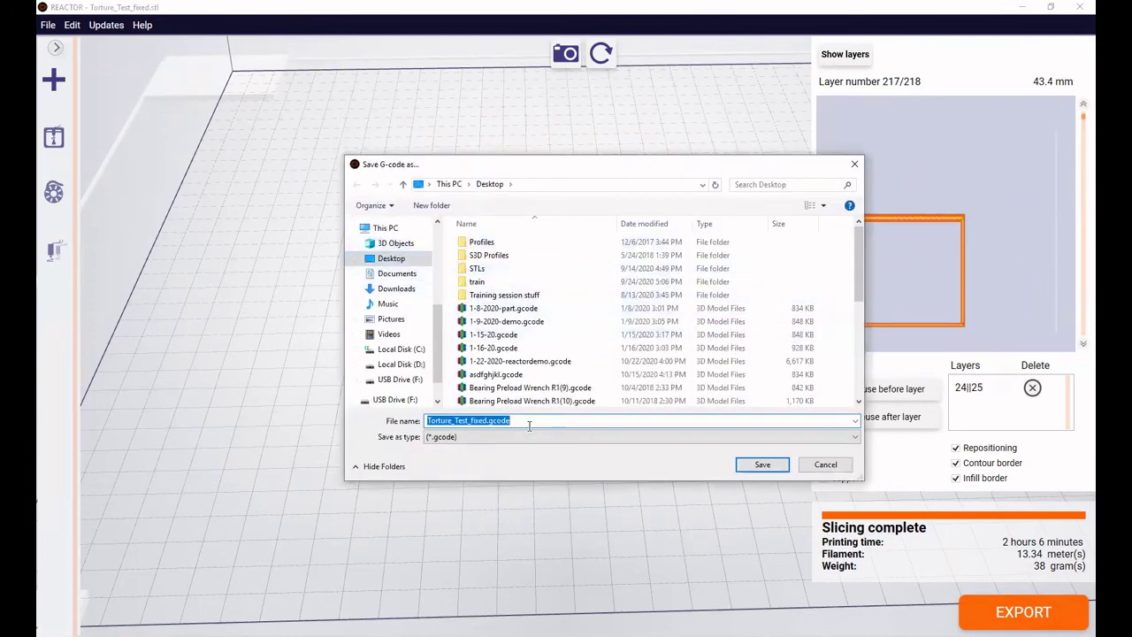
- Save the G-code to the Desktop under the file name 'Demo'
text(Demo)
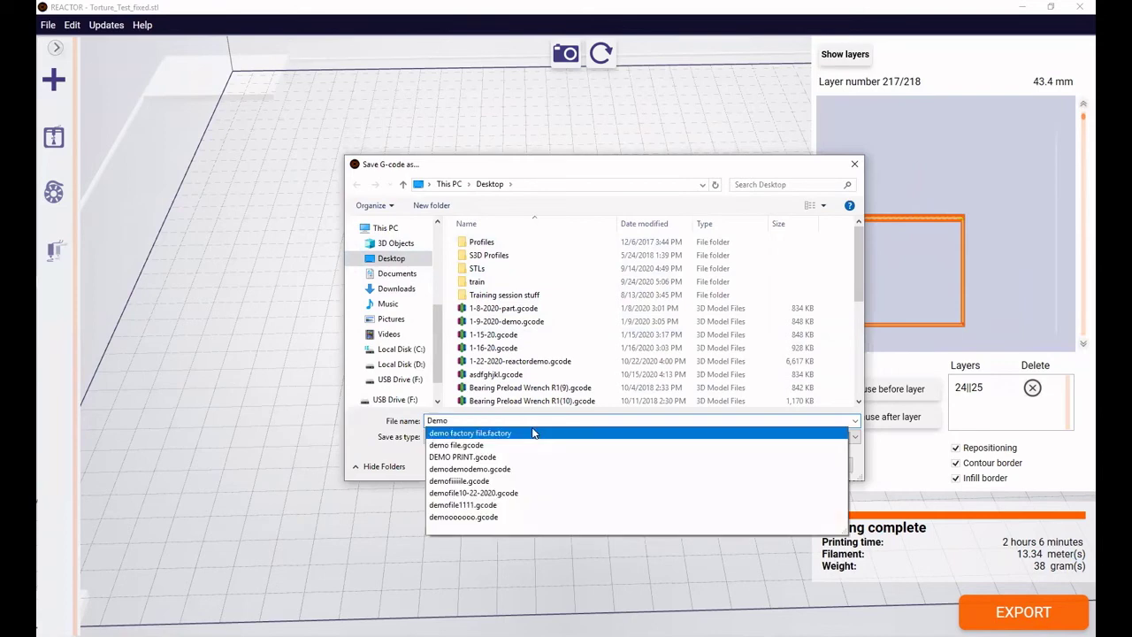
click(576, 418)
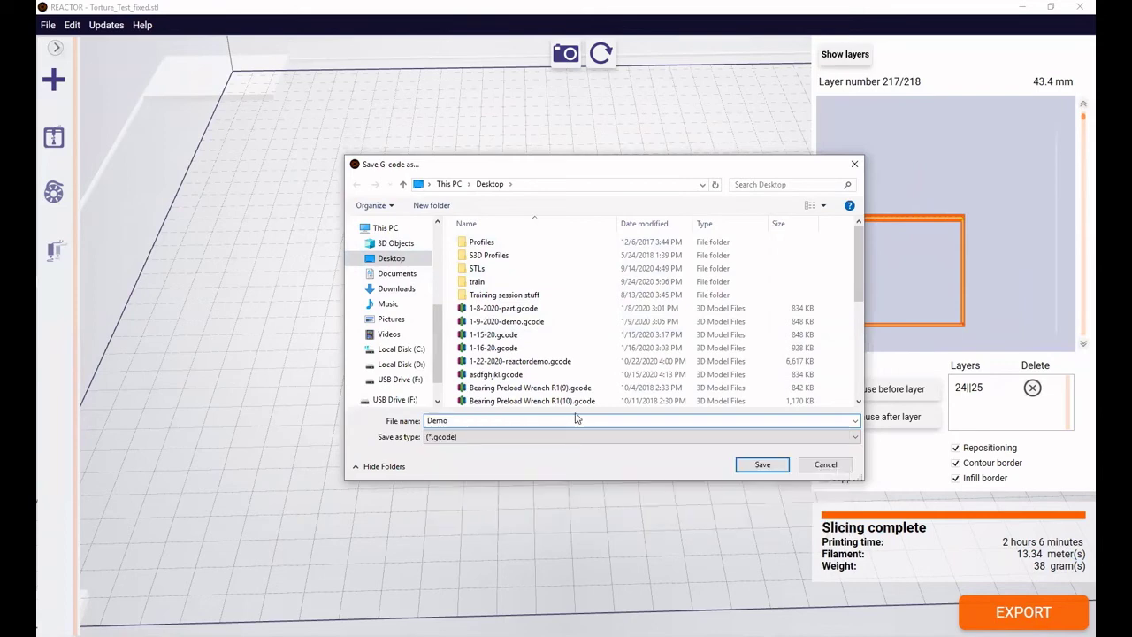
click(778, 471)
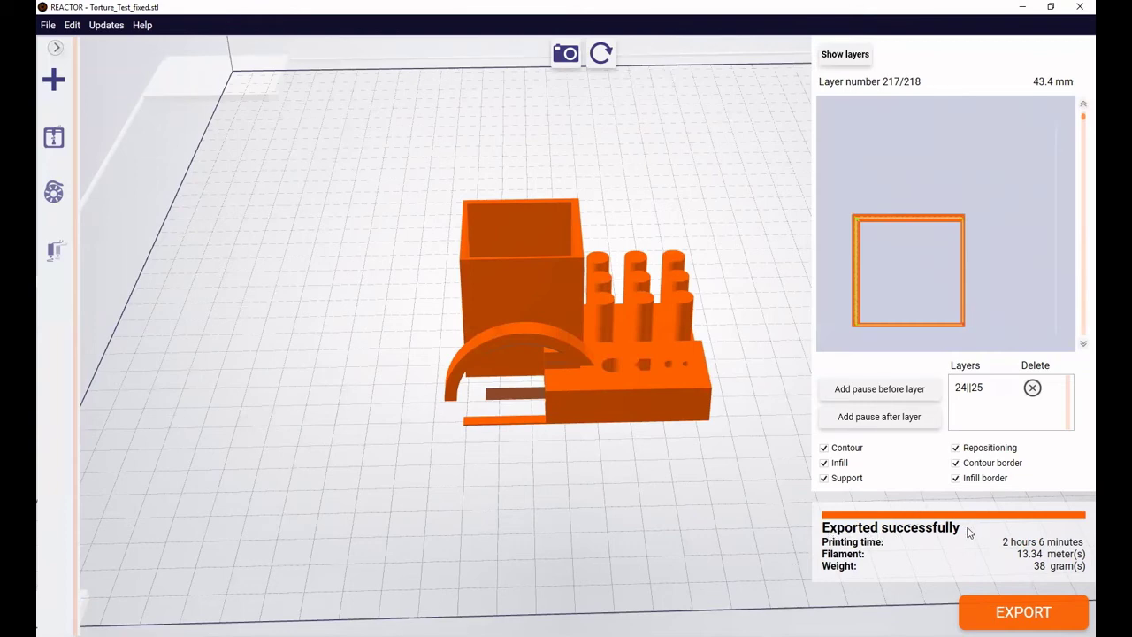
- Expand the side panel to show the Fusion3 F410 printer, Amazon PLA and Default profile
click(55, 49)
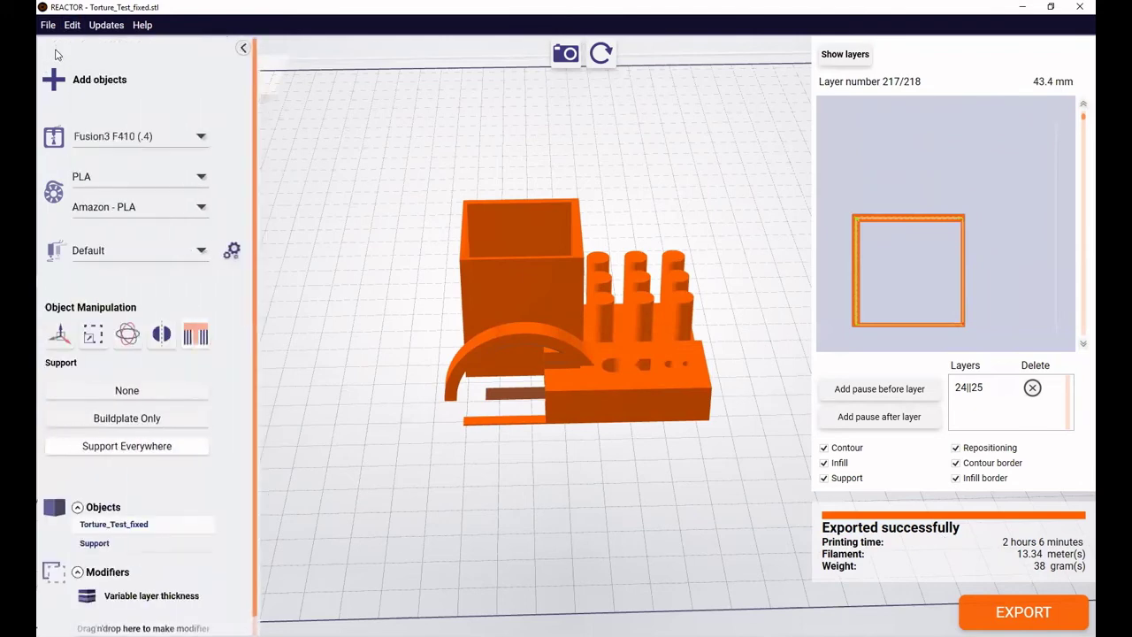